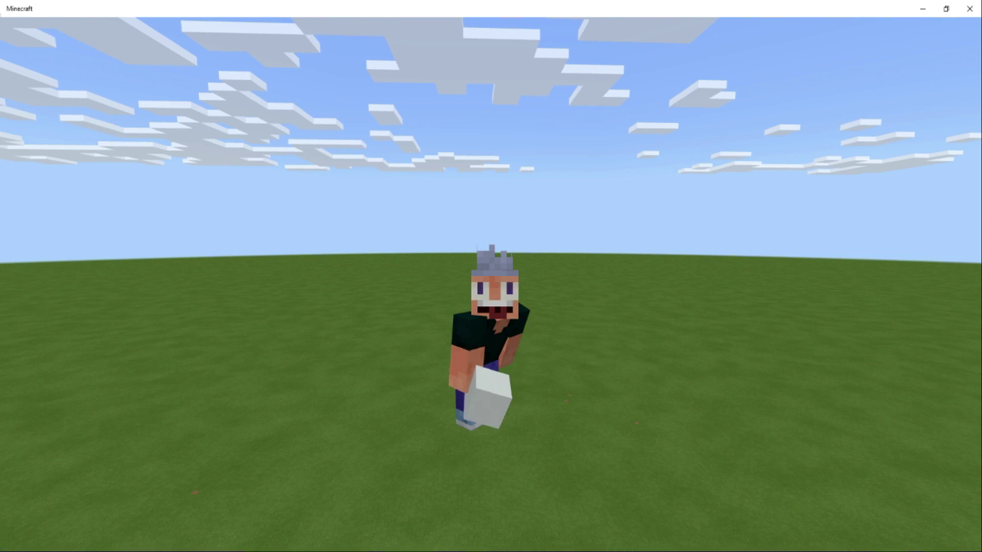
{"action": "key", "text": "w"}
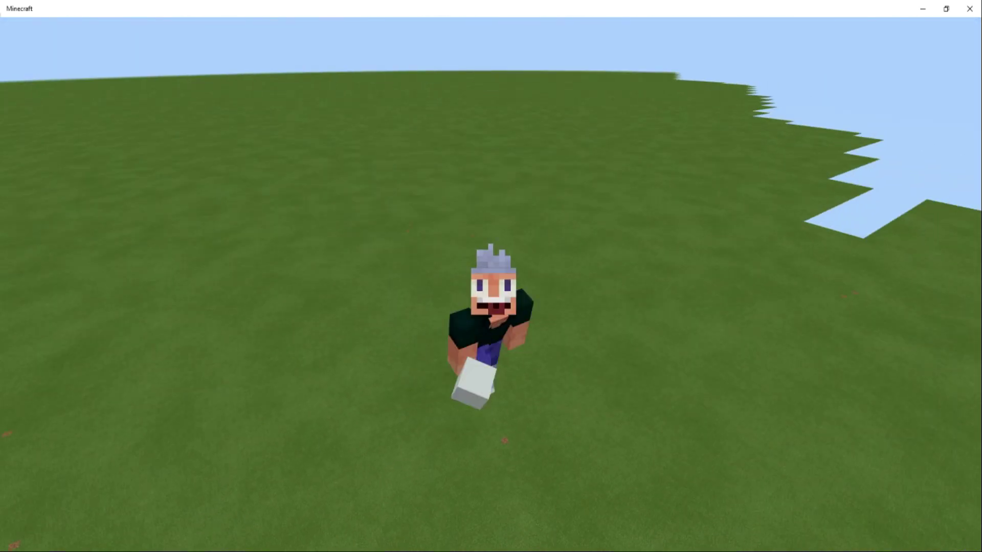
{"action": "mouse_move", "coordinate": [491, 276]}
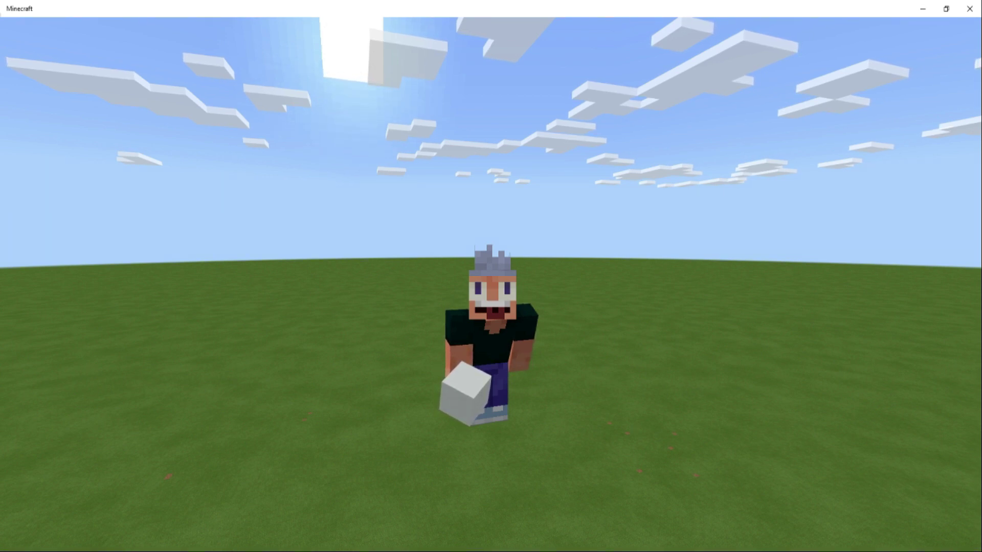
{"action": "key", "text": "d"}
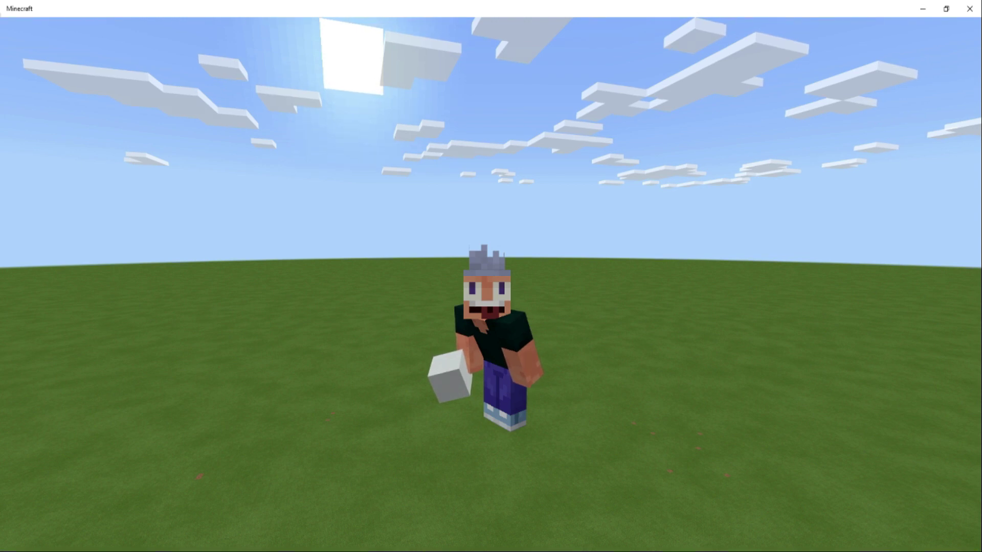
{"action": "key", "text": "a"}
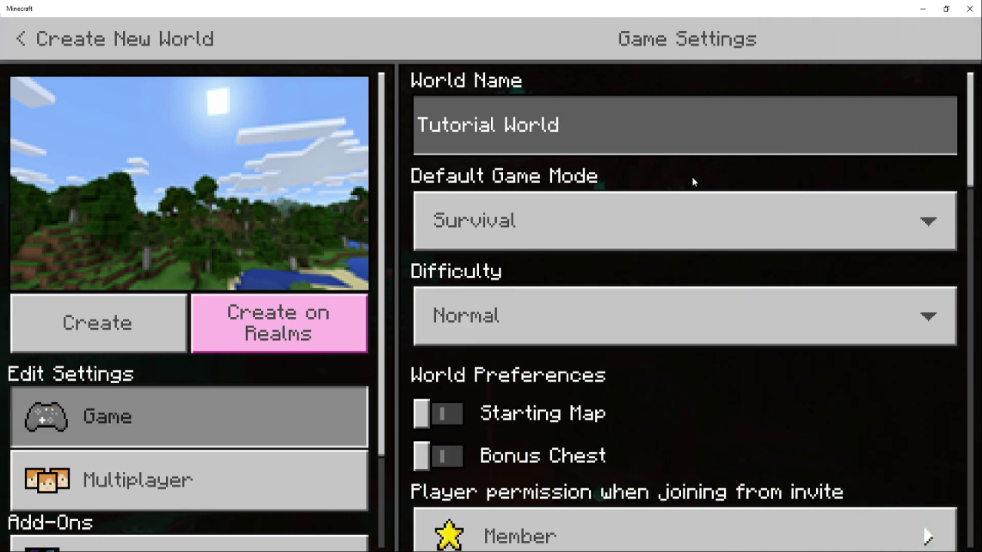
Step: Create Tutorial World with the default game mode set to Creative, achievements turned off and difficulty set to Peaceful
{"action": "left_click", "coordinate": [617, 214]}
{"action": "left_click", "coordinate": [525, 247]}
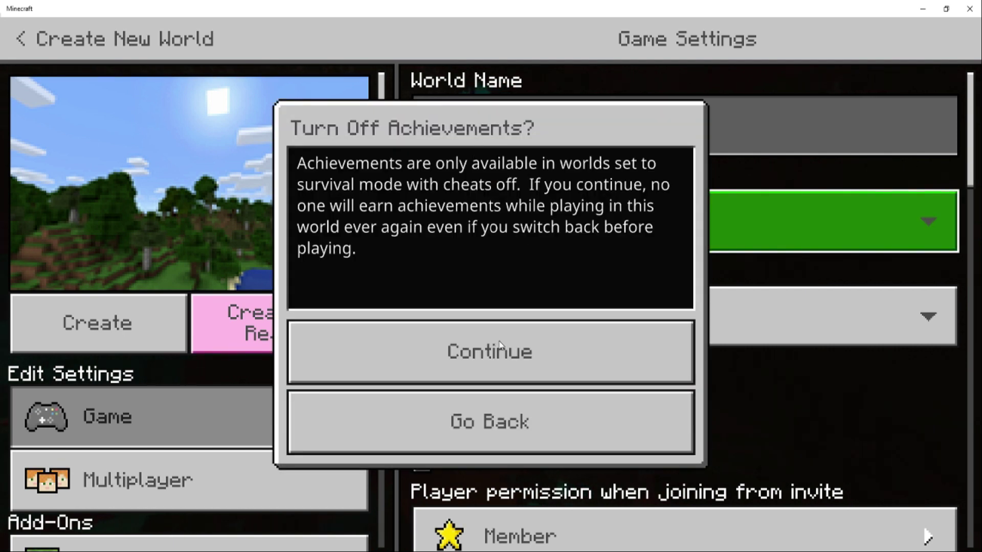
{"action": "left_click", "coordinate": [506, 361]}
{"action": "left_click", "coordinate": [562, 389]}
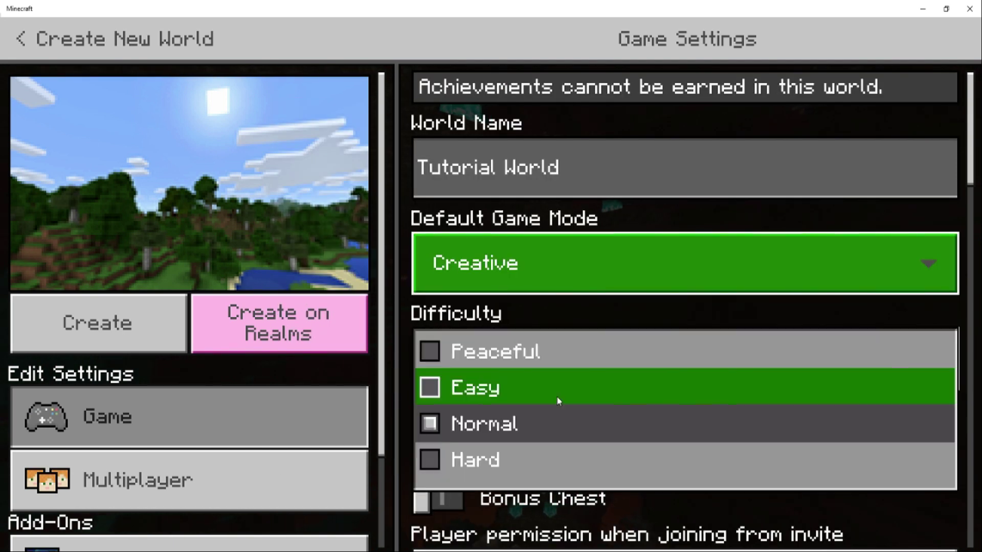
{"action": "left_click", "coordinate": [522, 357]}
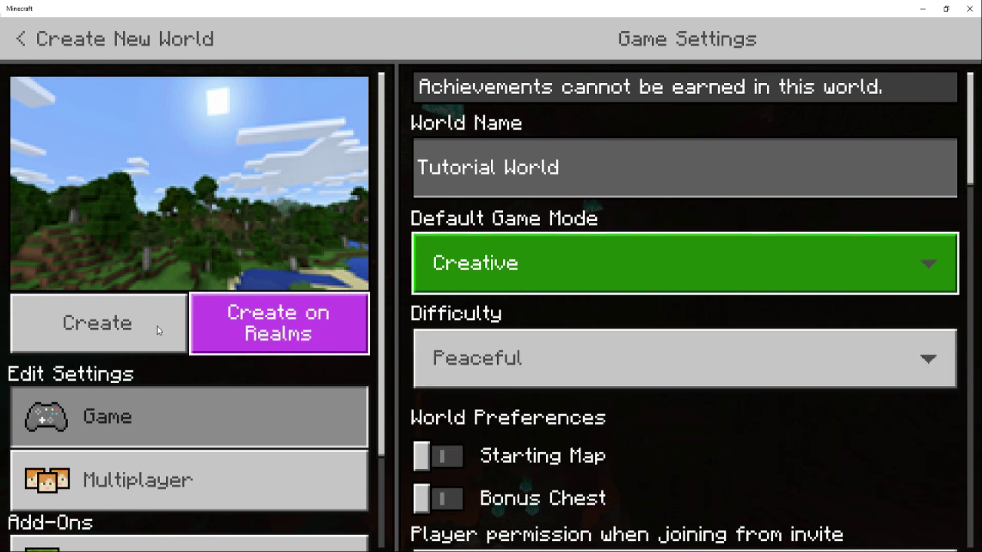
{"action": "left_click", "coordinate": [157, 328]}
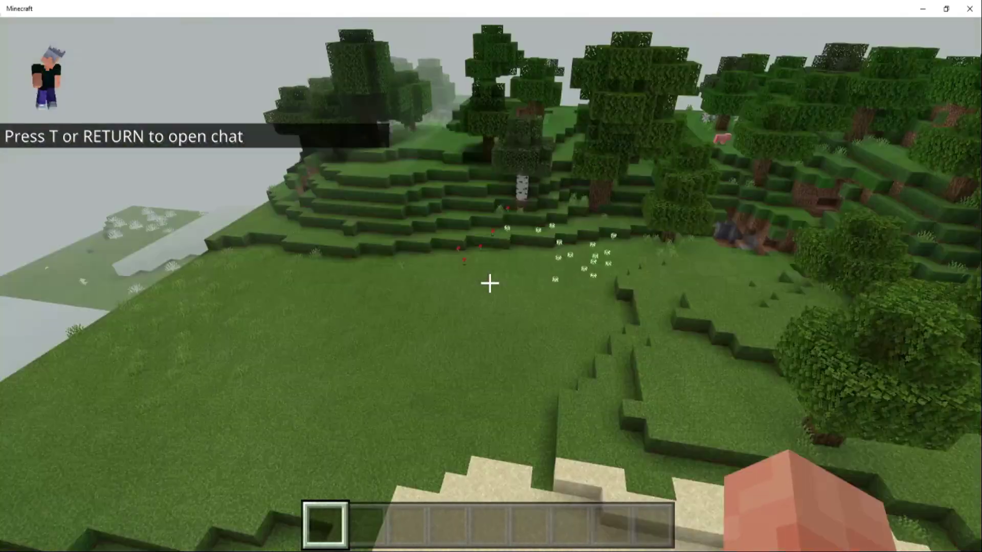
{"action": "key", "text": "w"}
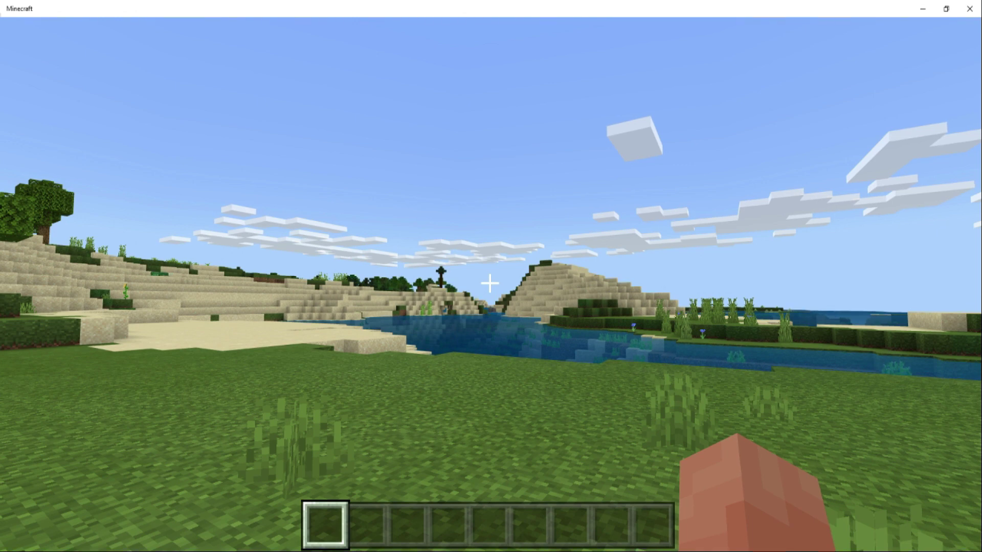
{"action": "key", "text": "w"}
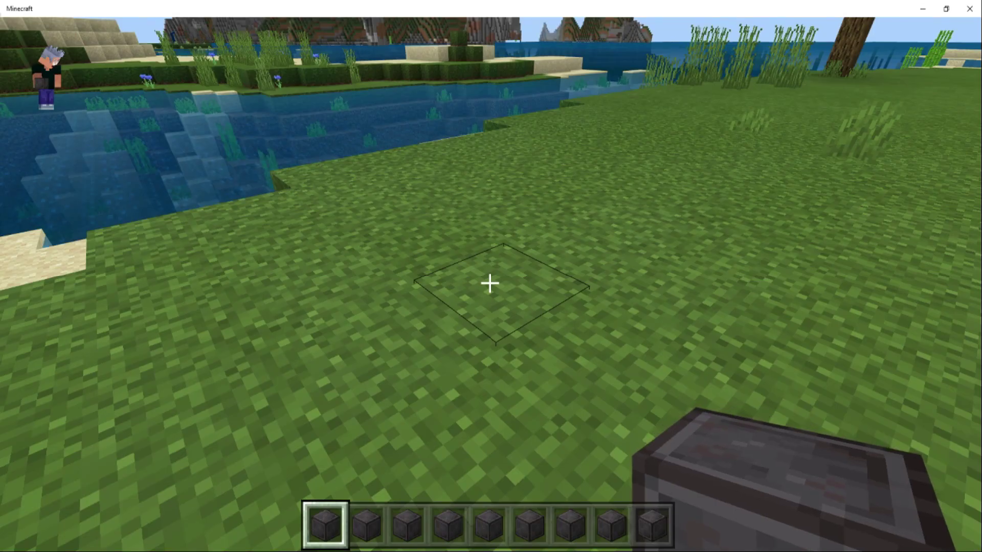
Step: Set both the default and personal game modes of Tutorial World to Survival, and save and quit the world
{"action": "key", "text": "Escape"}
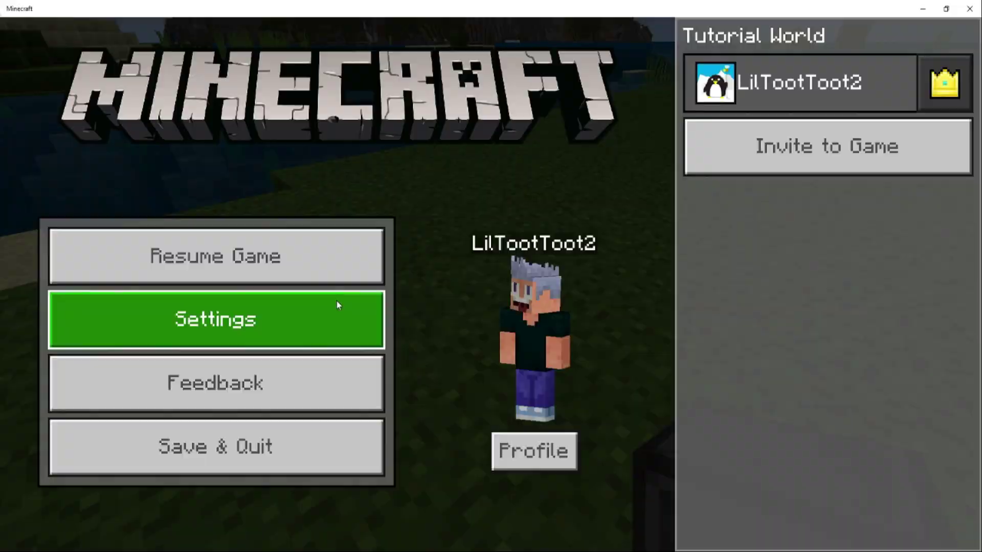
{"action": "key", "text": "Escape"}
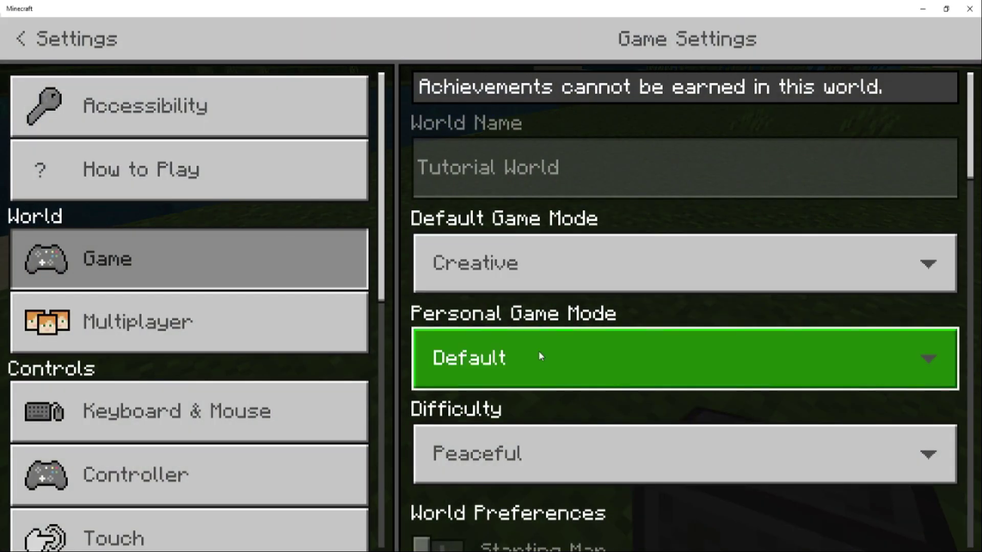
{"action": "left_click", "coordinate": [563, 282]}
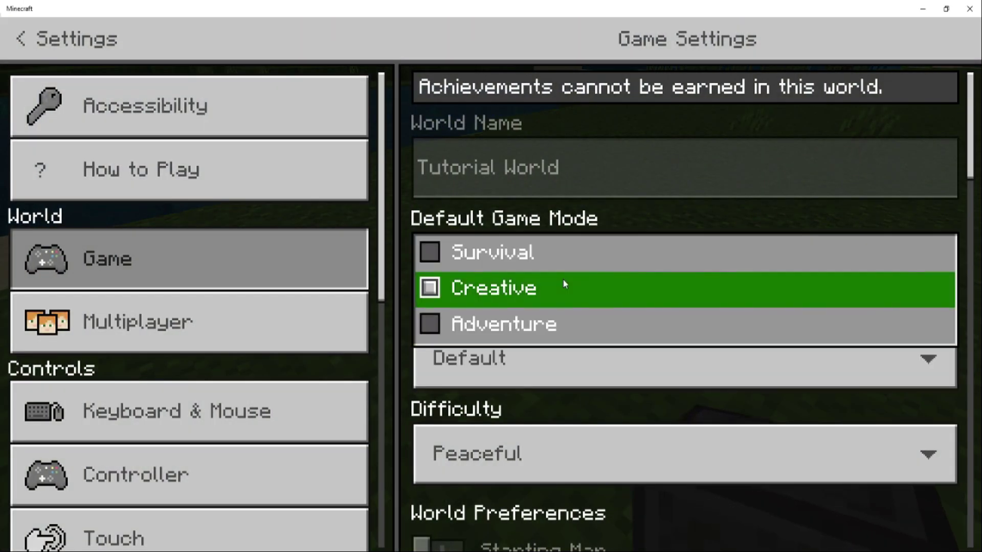
{"action": "left_click", "coordinate": [516, 259]}
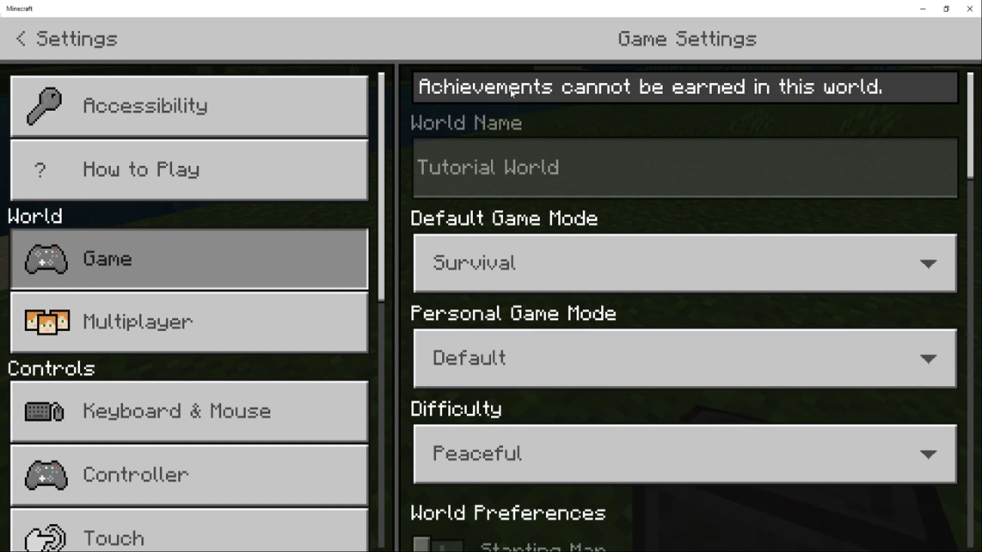
{"action": "left_click", "coordinate": [557, 355]}
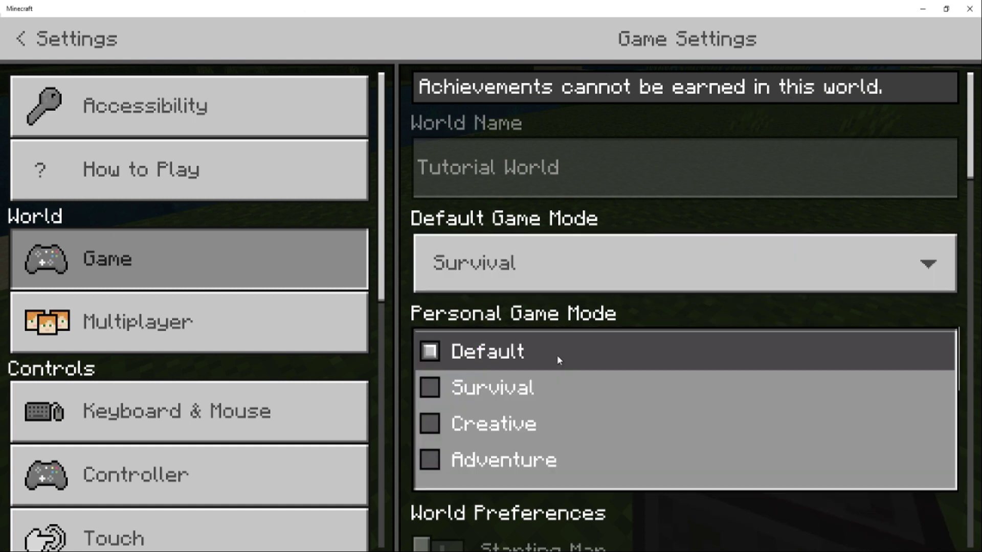
{"action": "left_click", "coordinate": [529, 386]}
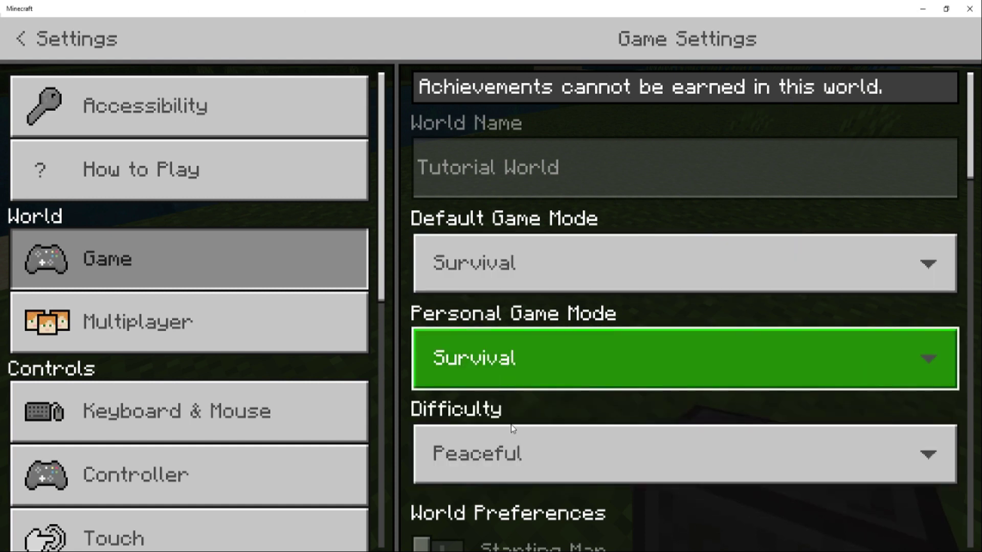
{"action": "left_click", "coordinate": [29, 38]}
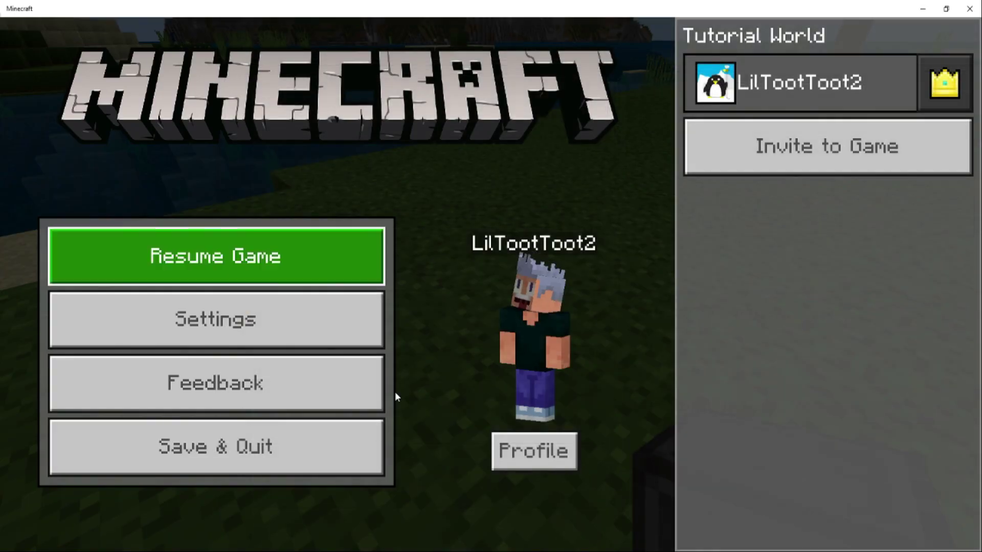
{"action": "left_click", "coordinate": [304, 445]}
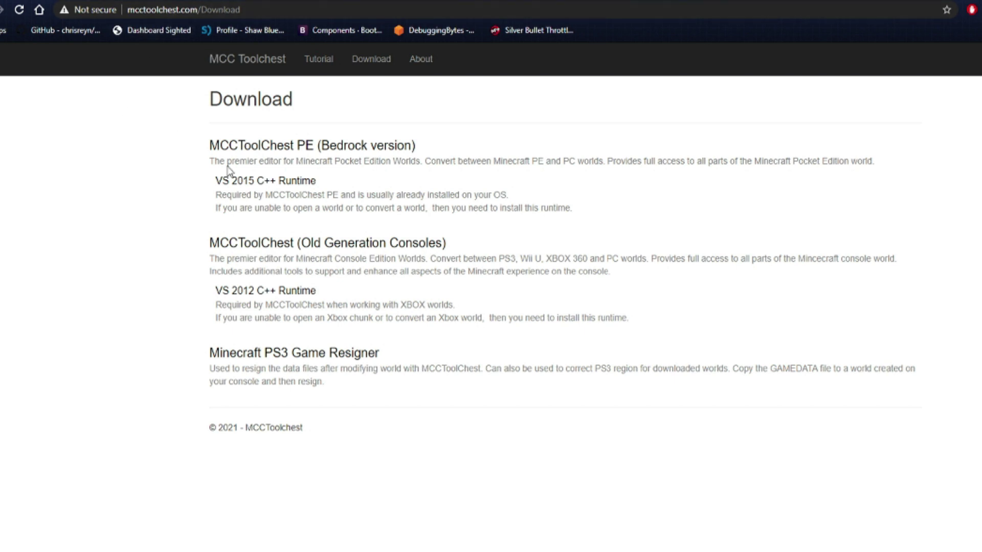
Step: Switch to the browser and point out the MCCToolChest PE (Bedrock version) entry on the MCC Toolchest download page
{"action": "left_click_drag", "start_coordinate": [204, 145], "coordinate": [436, 154]}
{"action": "left_click", "coordinate": [483, 145]}
{"action": "left_click", "coordinate": [312, 153]}
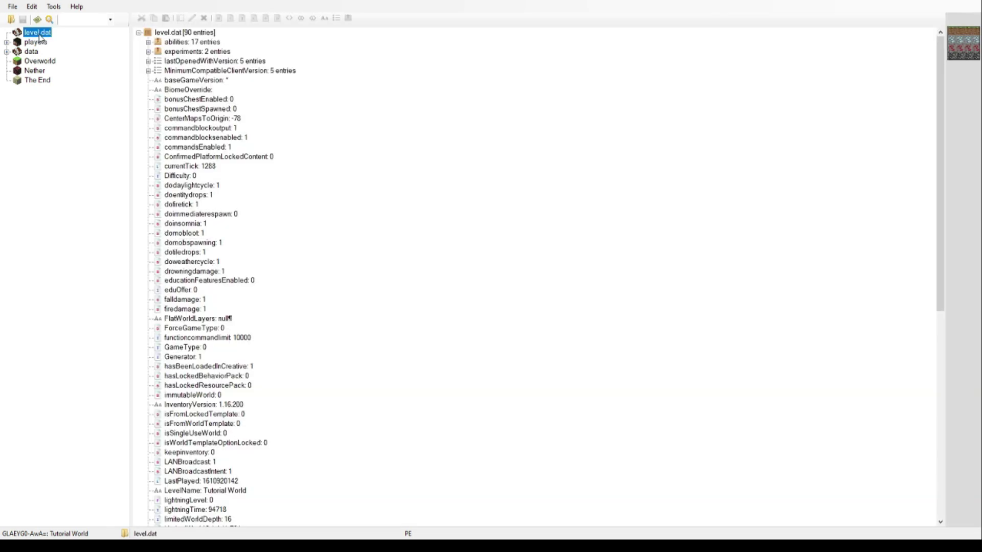
Step: Switch to MCCToolChest PE, set hasBeenLoadedInCreative to 0 in Tutorial World's level.dat, and save the world
{"action": "left_click", "coordinate": [215, 368]}
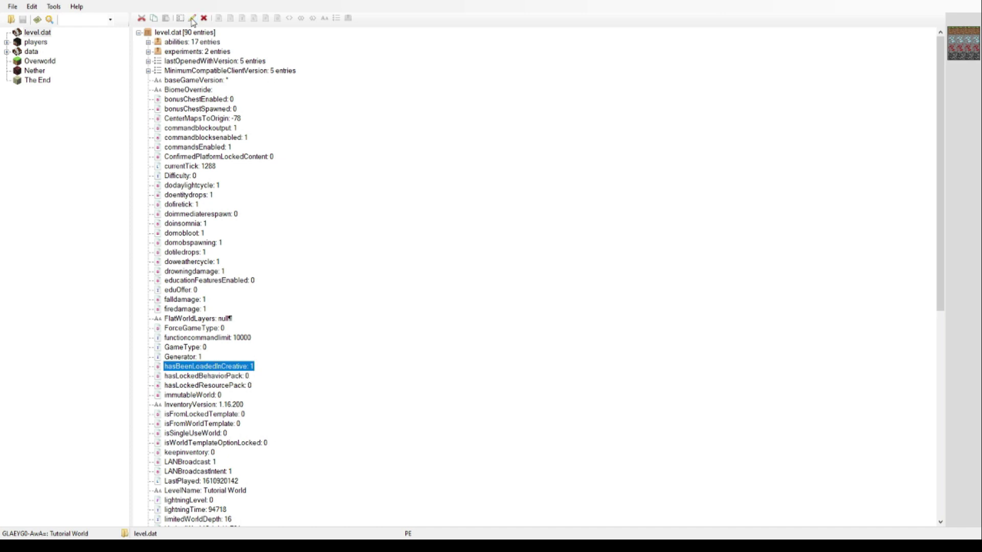
{"action": "left_click", "coordinate": [192, 20]}
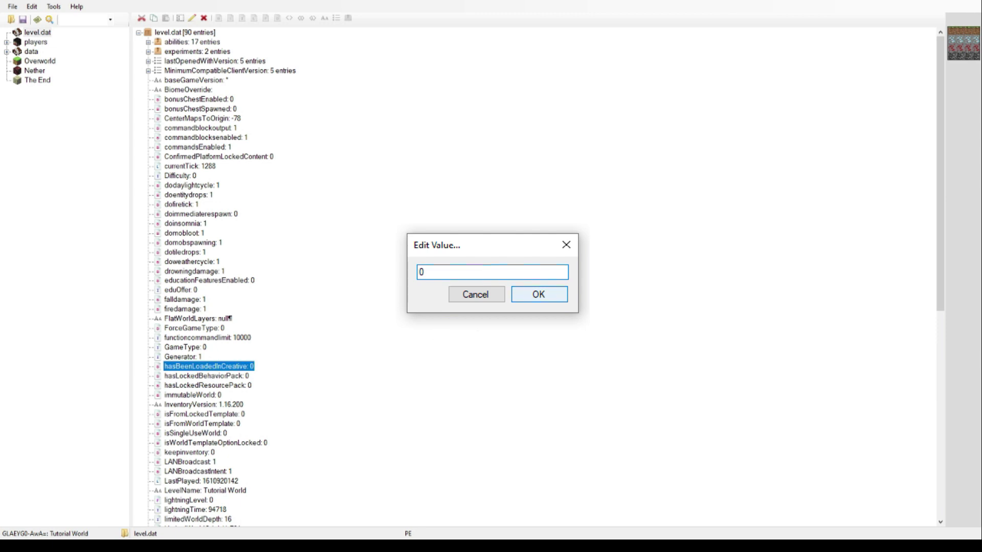
{"action": "key", "text": "Return"}
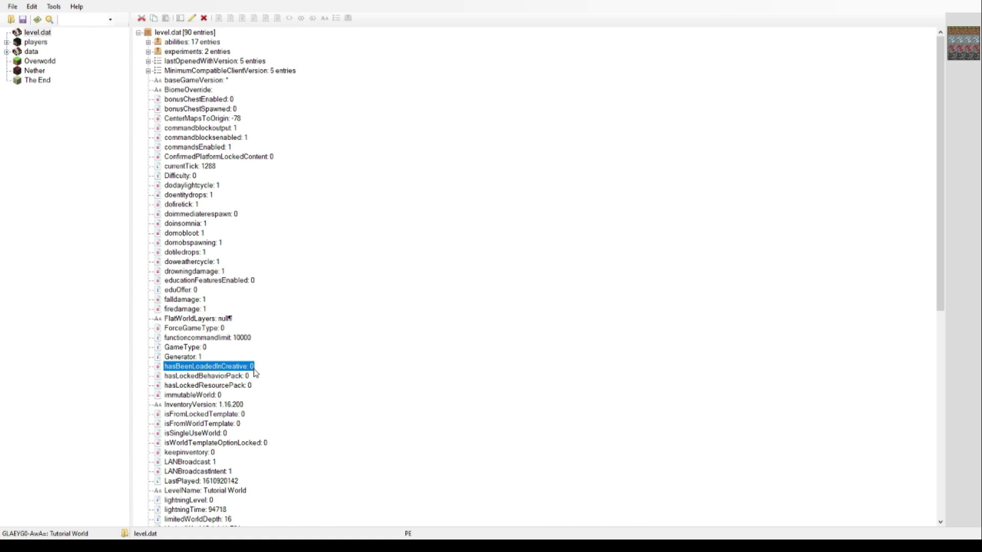
{"action": "left_click", "coordinate": [23, 20]}
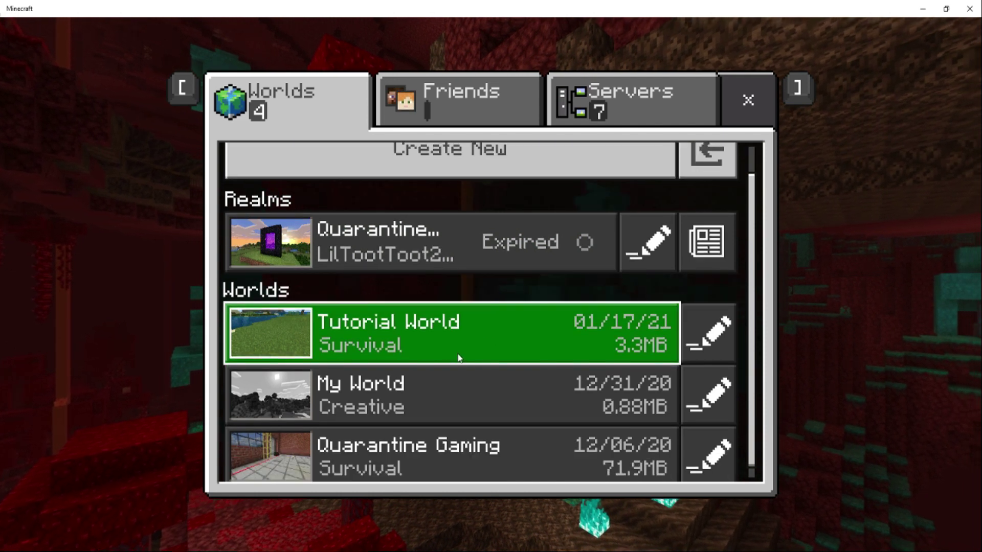
Step: Switch to Minecraft, turn off Activate Cheats in Tutorial World's game settings, and return to the main menu
{"action": "scroll", "coordinate": [463, 353], "scroll_direction": "down", "scroll_amount": 1}
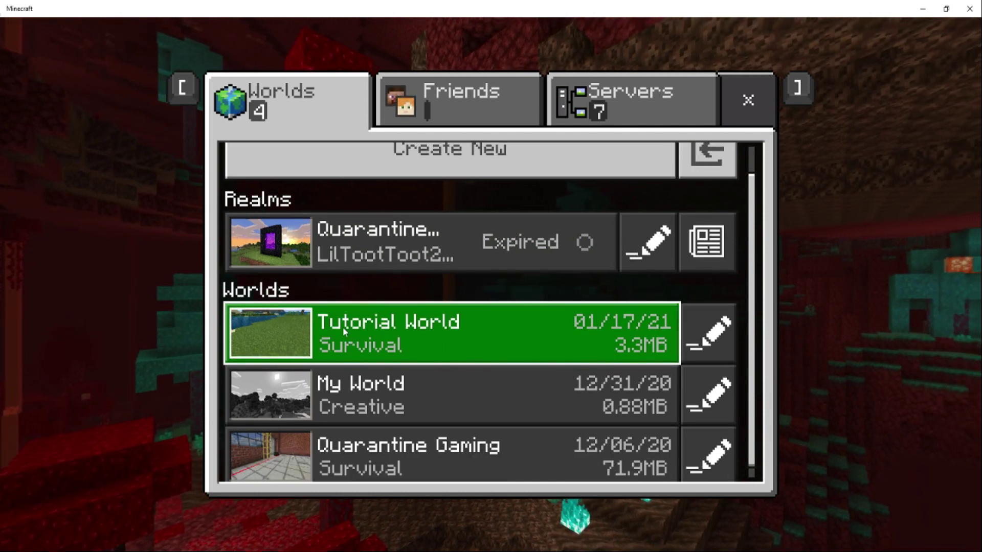
{"action": "left_click", "coordinate": [715, 336]}
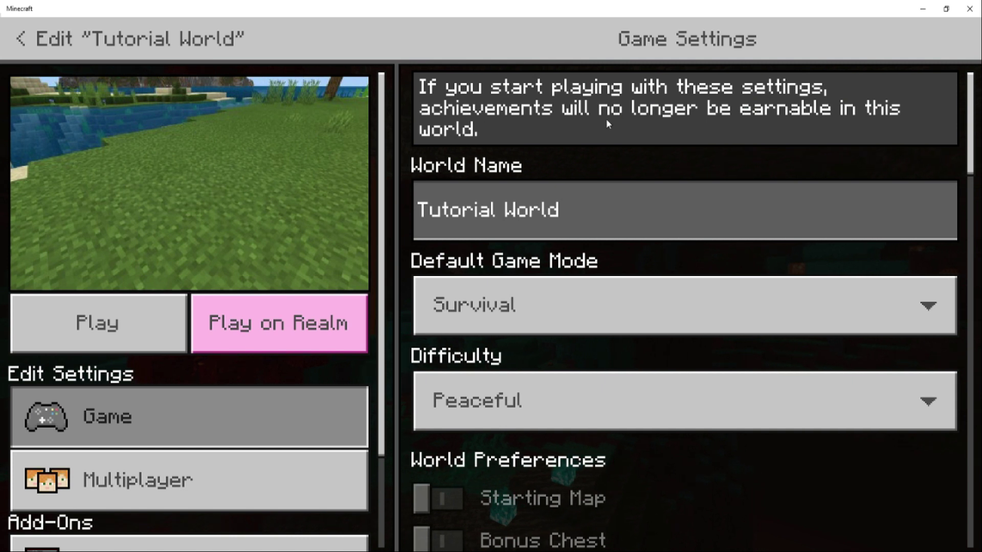
{"action": "scroll", "coordinate": [525, 278], "scroll_direction": "down", "scroll_amount": 5}
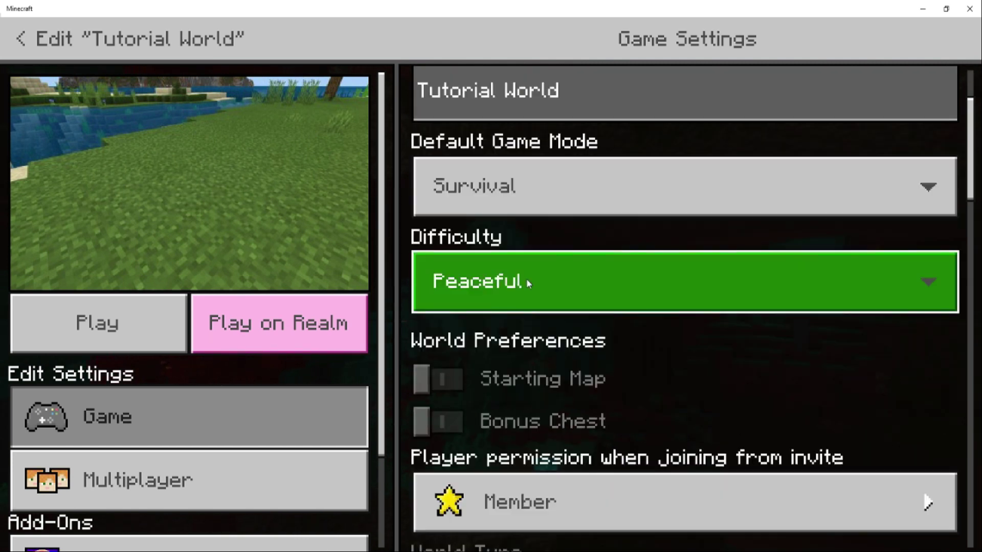
{"action": "scroll", "coordinate": [553, 305], "scroll_direction": "down", "scroll_amount": 15}
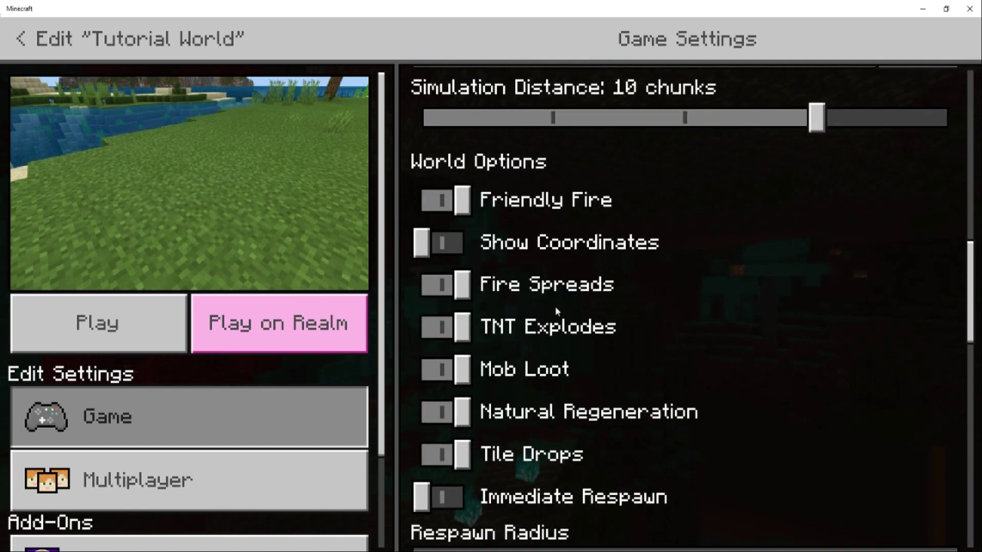
{"action": "scroll", "coordinate": [555, 306], "scroll_direction": "down", "scroll_amount": 6}
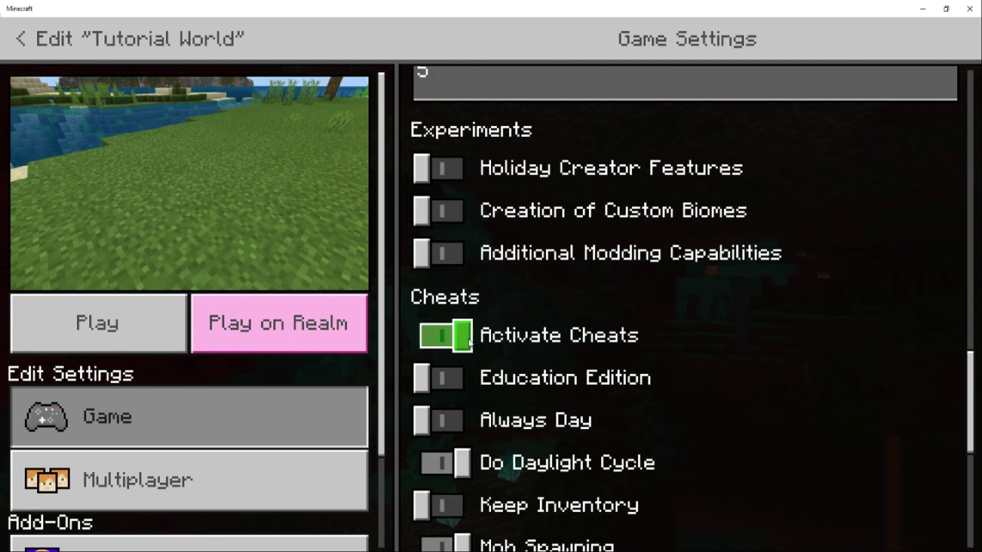
{"action": "left_click", "coordinate": [464, 341]}
{"action": "scroll", "coordinate": [464, 342], "scroll_direction": "down", "scroll_amount": 2}
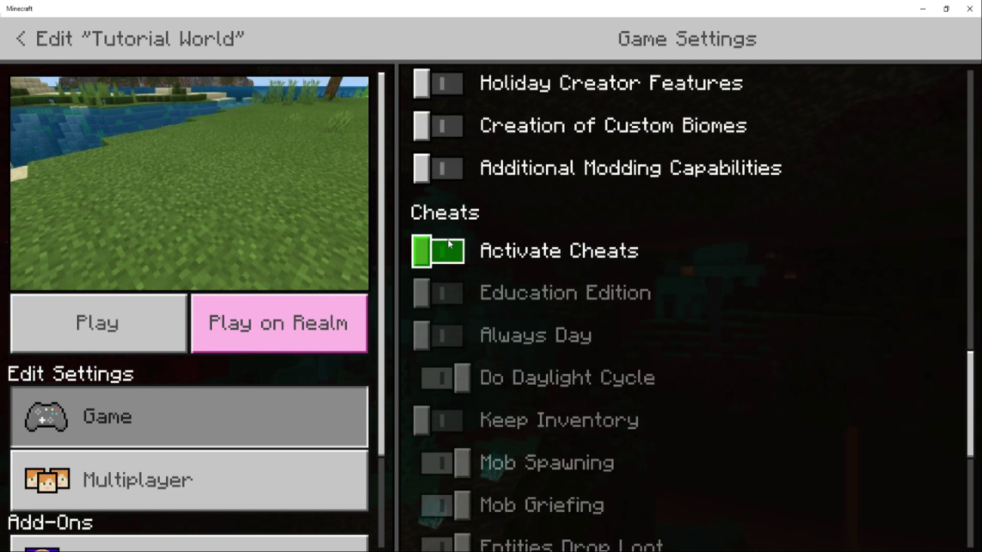
{"action": "scroll", "coordinate": [695, 338], "scroll_direction": "up", "scroll_amount": 6}
{"action": "scroll", "coordinate": [694, 336], "scroll_direction": "up", "scroll_amount": 15}
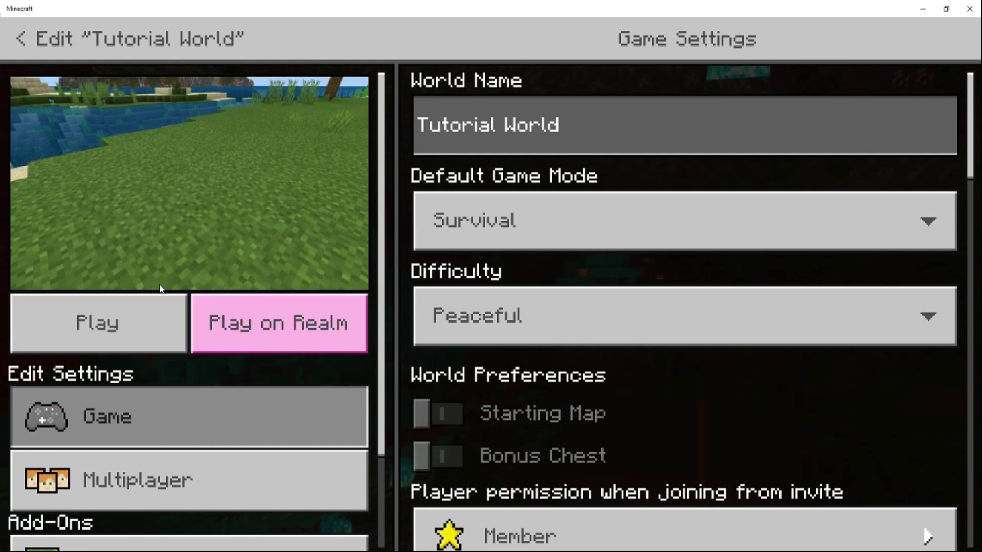
{"action": "left_click", "coordinate": [24, 29]}
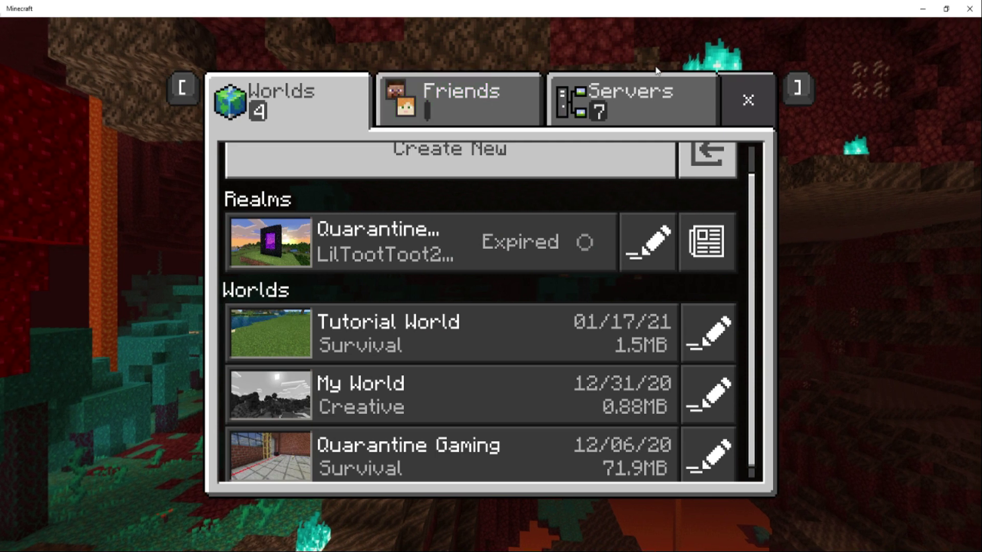
{"action": "left_click", "coordinate": [746, 105]}
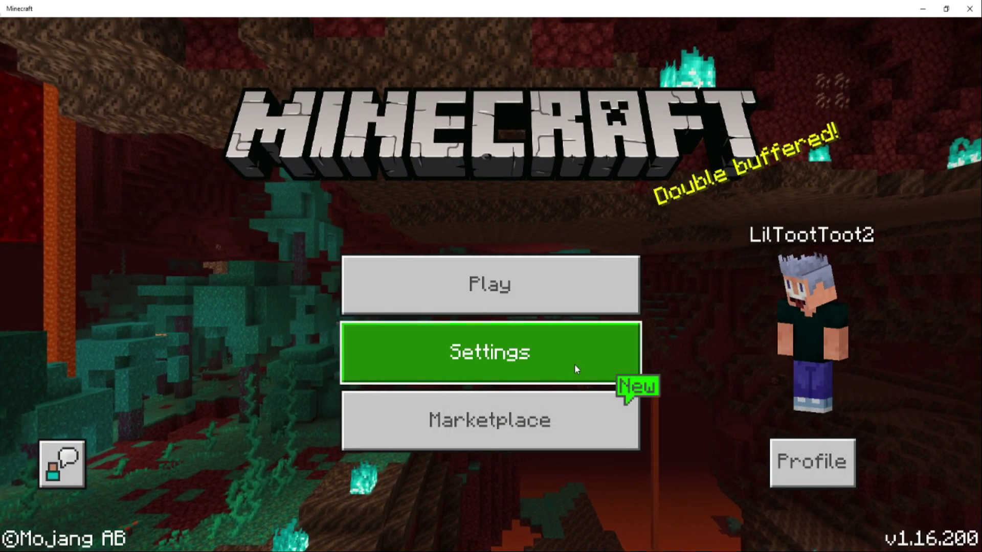
Step: Look through the owned packs in the global resources settings and expand the Foxy's Mob Heads entry
{"action": "left_click", "coordinate": [574, 364]}
{"action": "scroll", "coordinate": [219, 376], "scroll_direction": "down", "scroll_amount": 5}
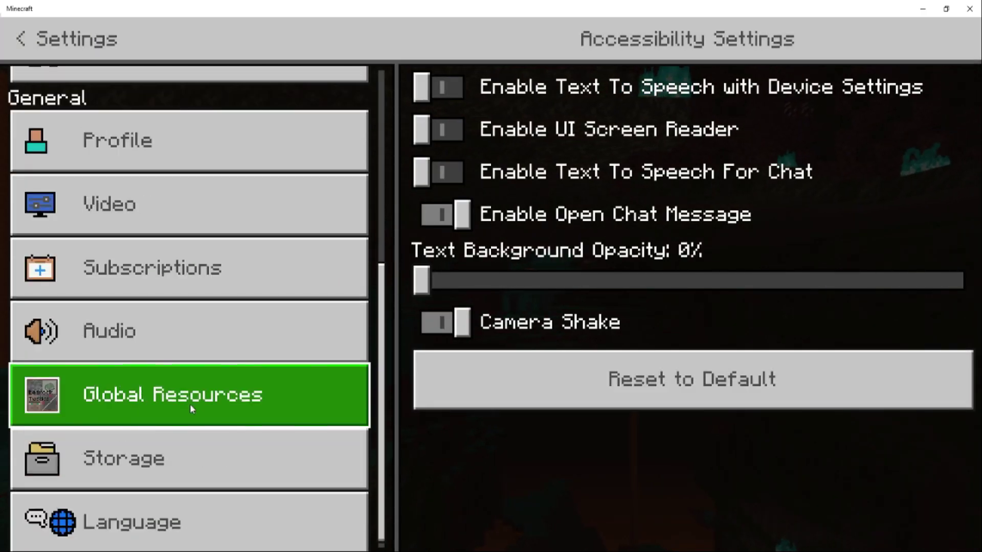
{"action": "left_click", "coordinate": [190, 414]}
{"action": "left_click", "coordinate": [519, 149]}
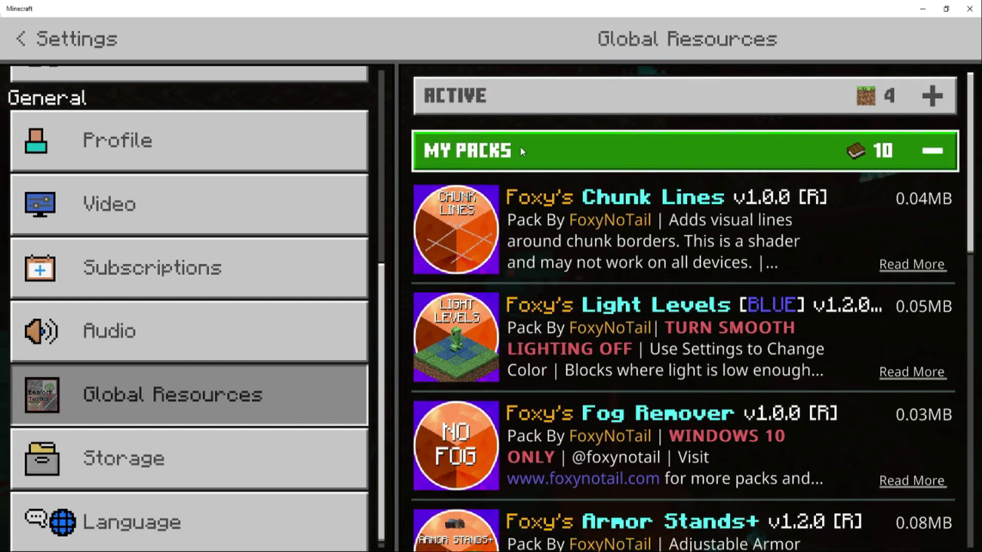
{"action": "scroll", "coordinate": [599, 270], "scroll_direction": "down", "scroll_amount": 1}
{"action": "scroll", "coordinate": [662, 310], "scroll_direction": "down", "scroll_amount": 3}
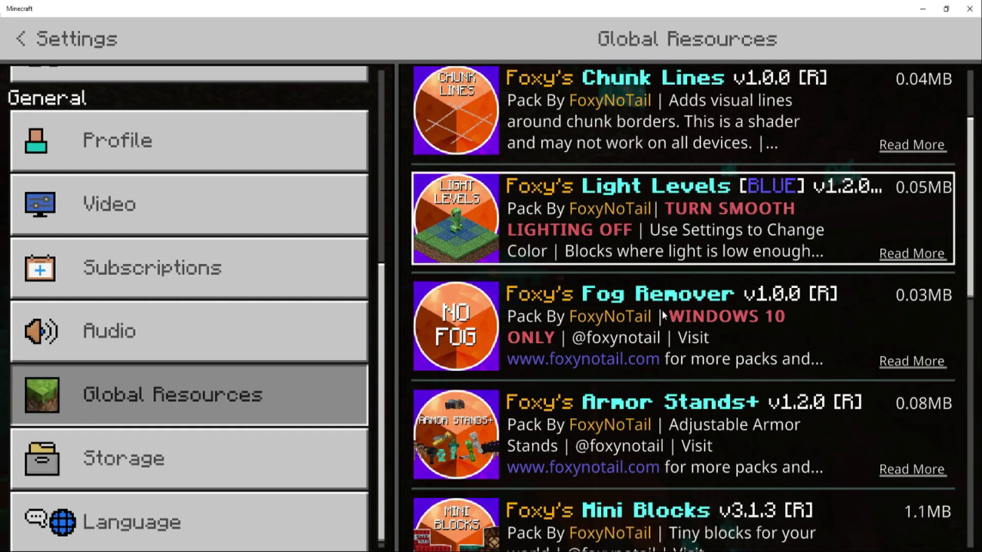
{"action": "scroll", "coordinate": [521, 348], "scroll_direction": "down", "scroll_amount": 2}
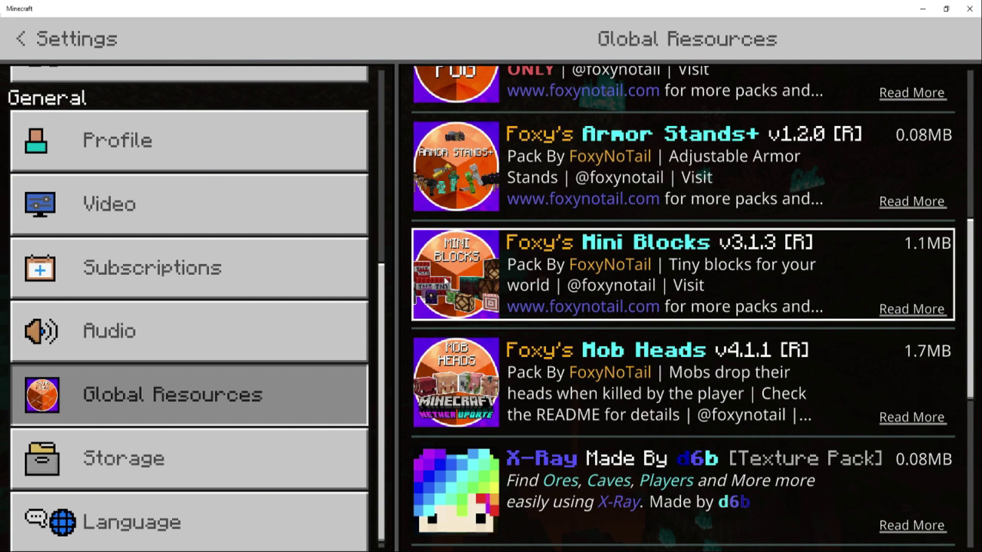
{"action": "left_click", "coordinate": [576, 379]}
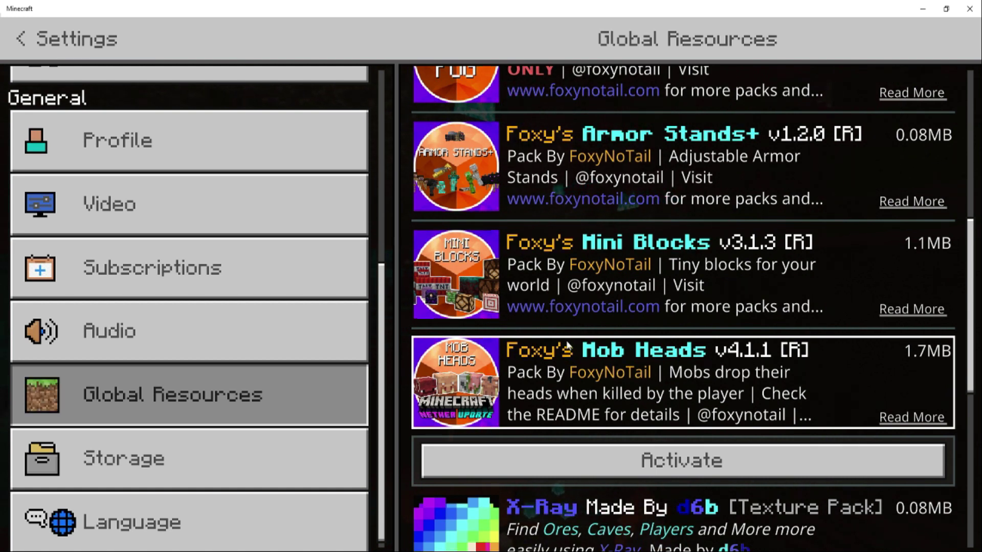
{"action": "scroll", "coordinate": [564, 342], "scroll_direction": "up", "scroll_amount": 8}
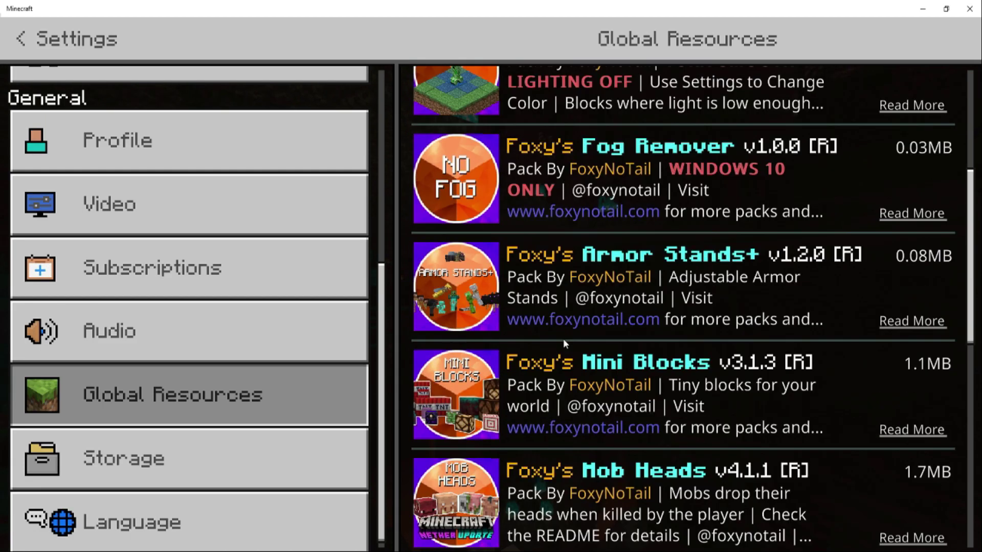